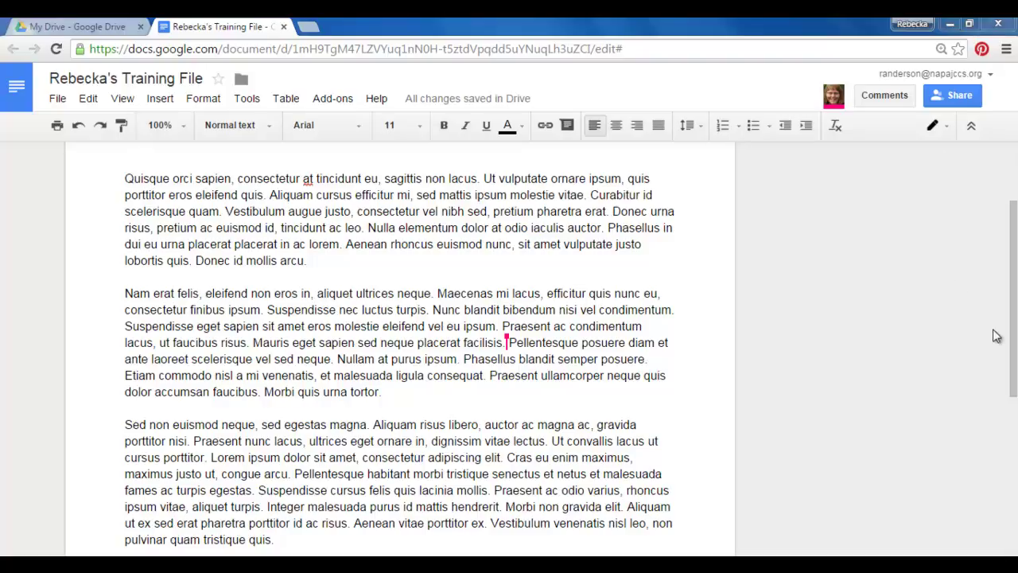
# - Add the comment "This sounds like latin to me." to the sentence "Nulla elementum dolor at odio iaculis auctor." in the first paragraph
pyautogui.moveTo(1010, 343); pyautogui.dragTo(1017, 256)
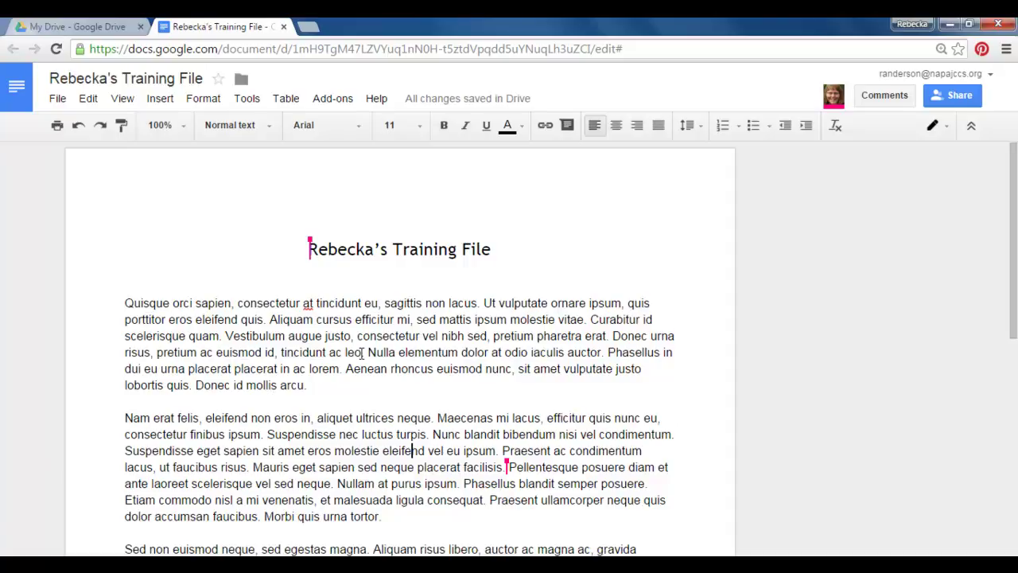
pyautogui.moveTo(369, 352); pyautogui.dragTo(609, 351)
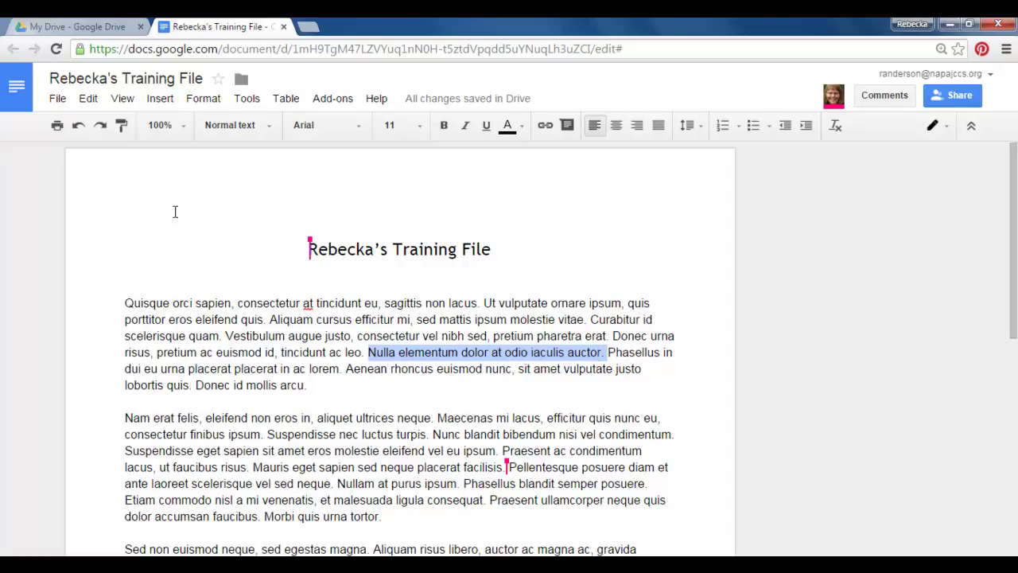
pyautogui.click(163, 100)
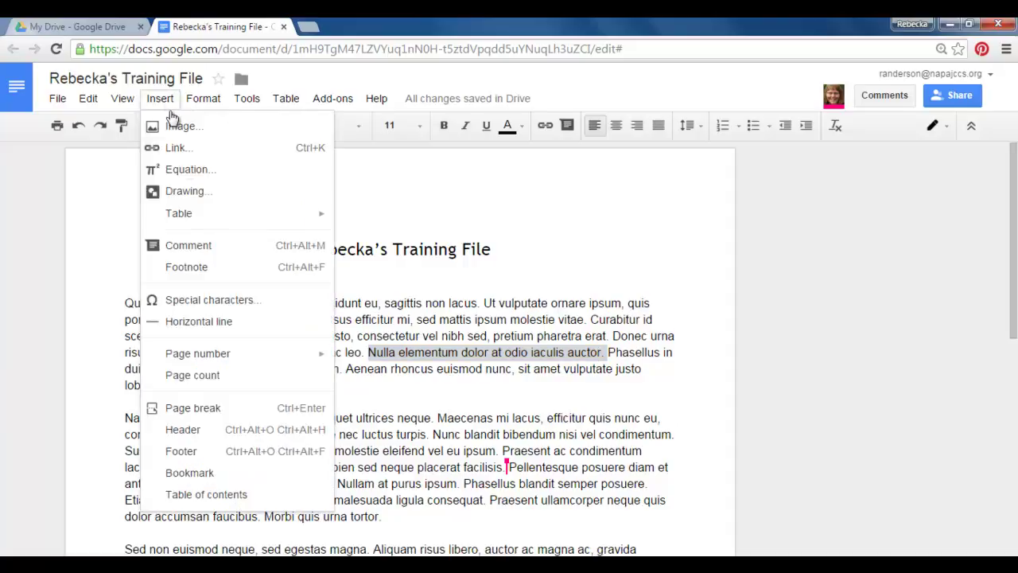
pyautogui.click(188, 246)
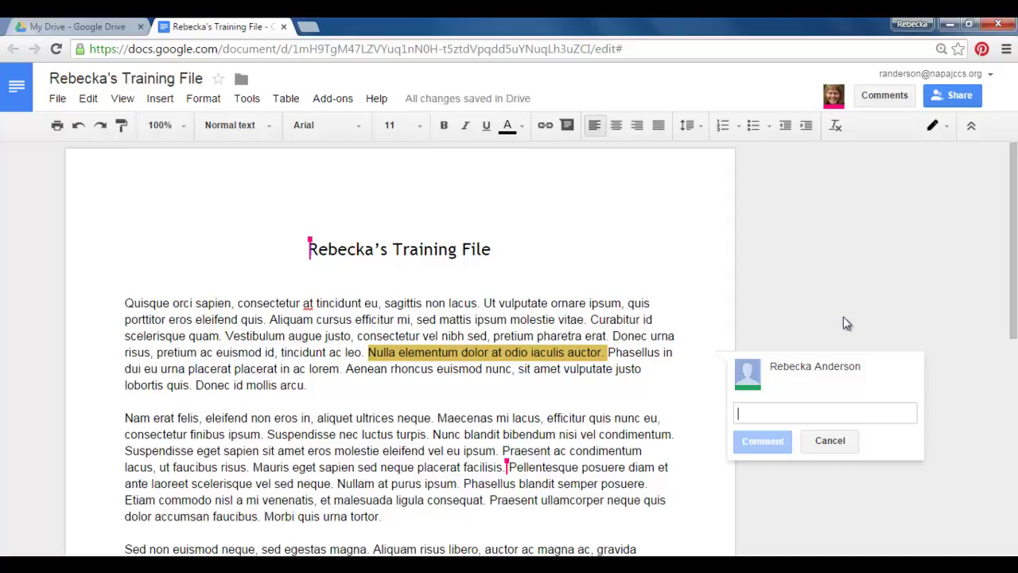
pyautogui.click(784, 412)
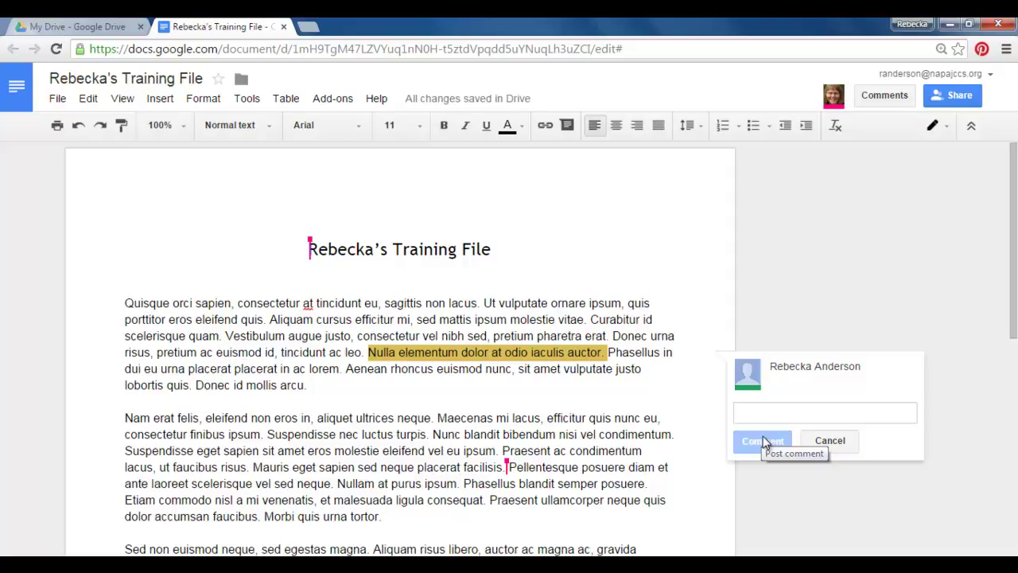
pyautogui.write('This sounds l')
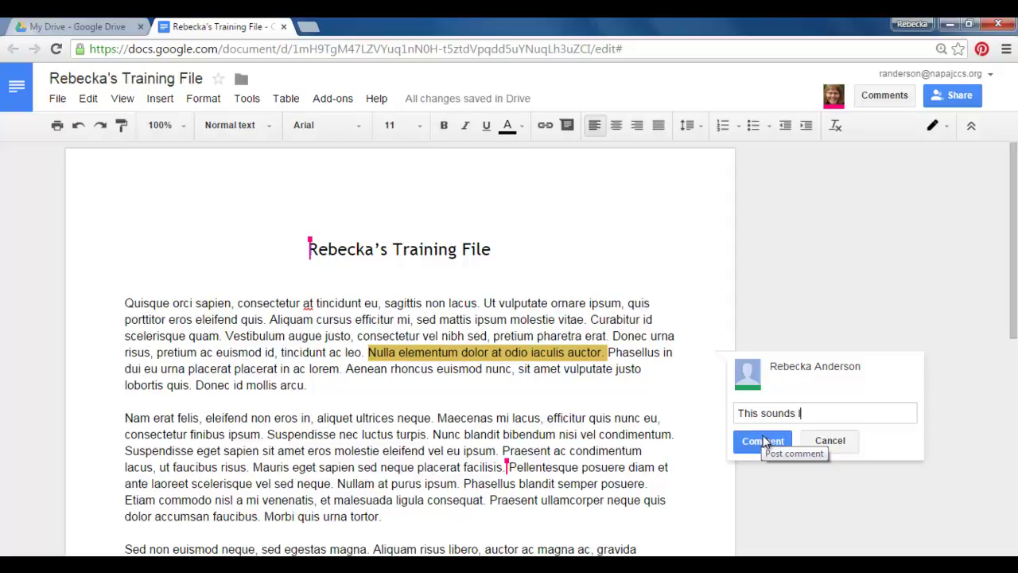
pyautogui.write('ike latin to me.')
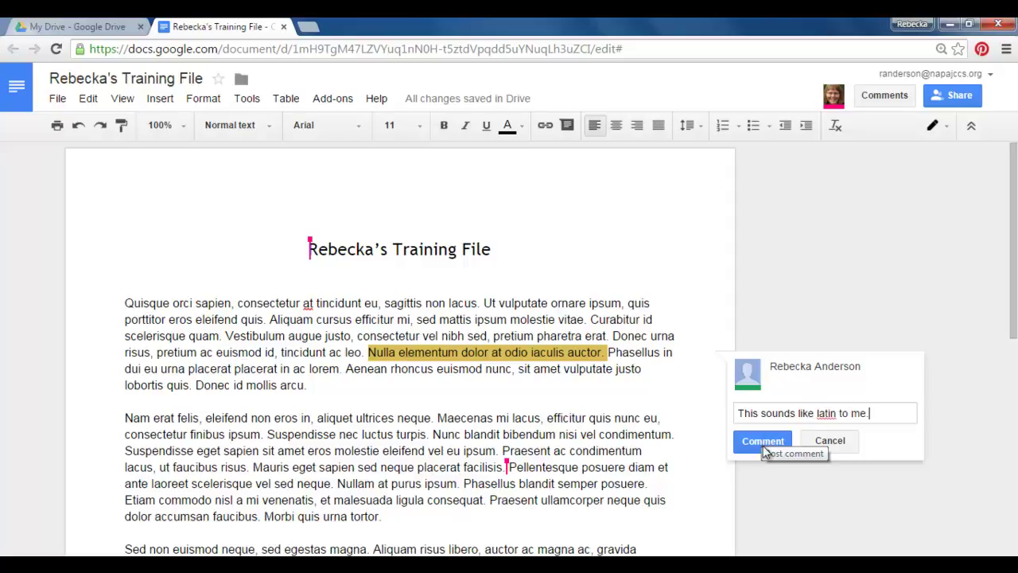
pyautogui.click(752, 446)
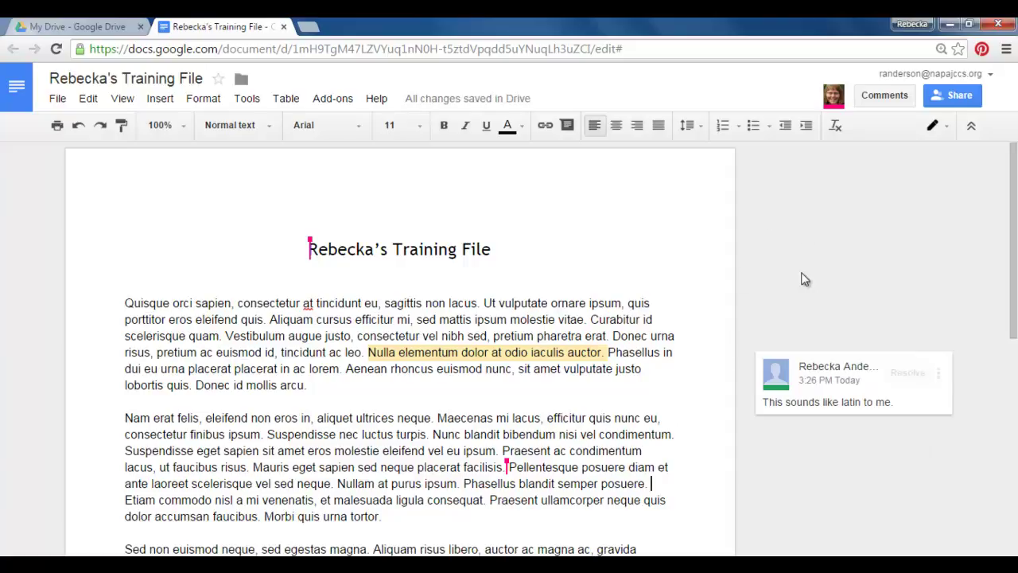
pyautogui.click(758, 463)
pyautogui.click(778, 294)
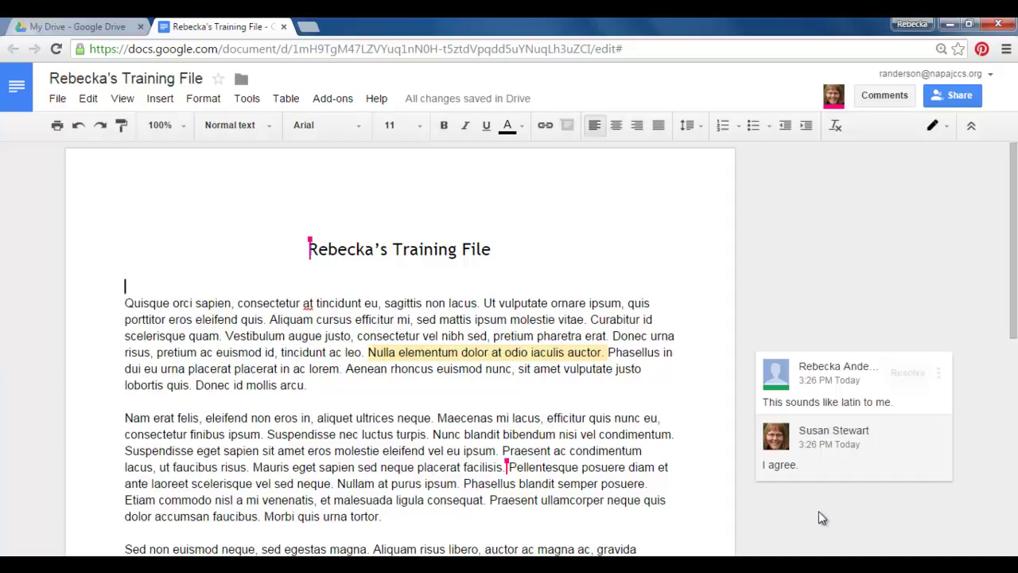
# - Post the reply "Let's delete it." in the discussion about the sentence sounding like Latin
pyautogui.click(834, 466)
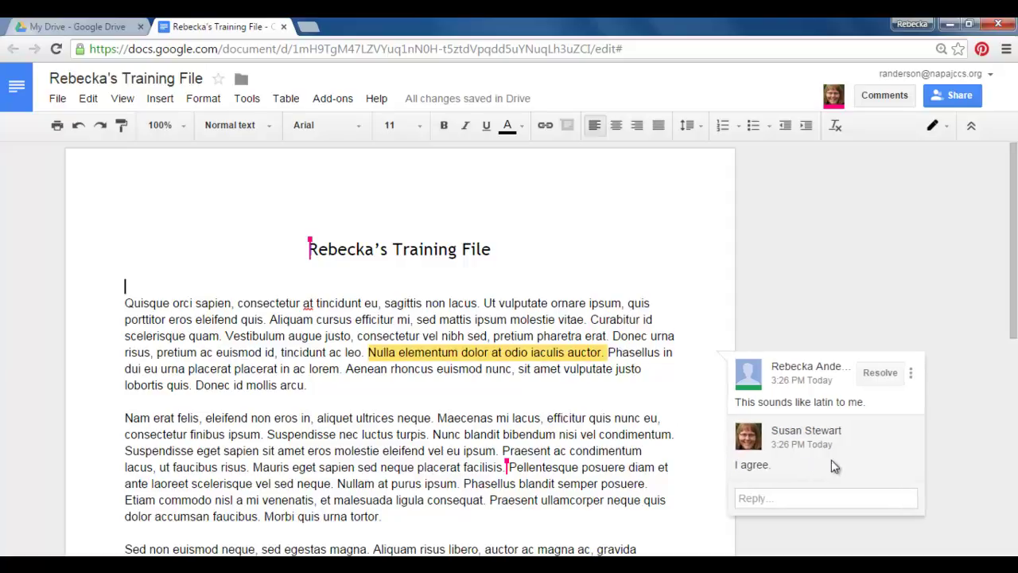
pyautogui.click(785, 498)
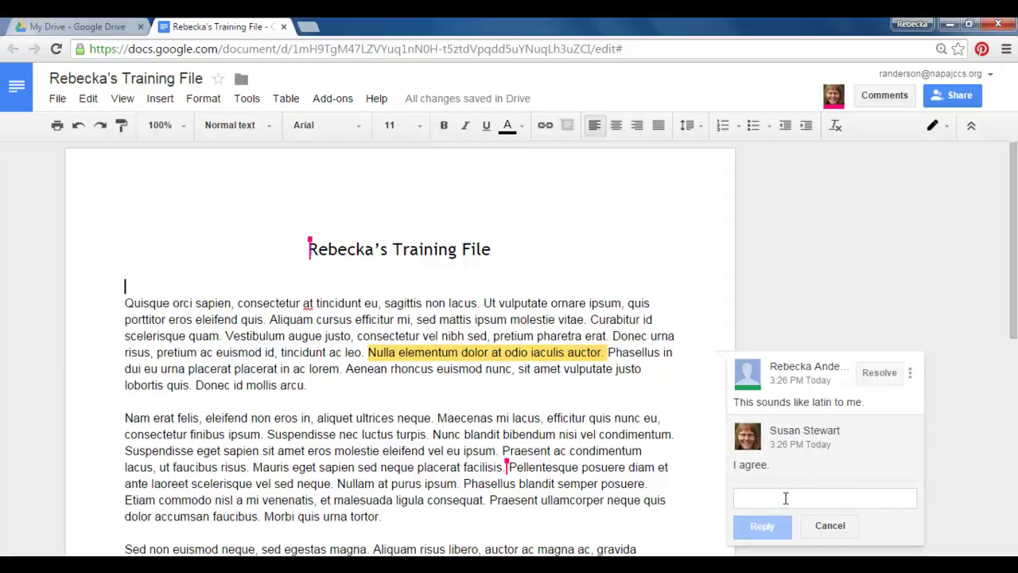
pyautogui.write("Let's delete it.")
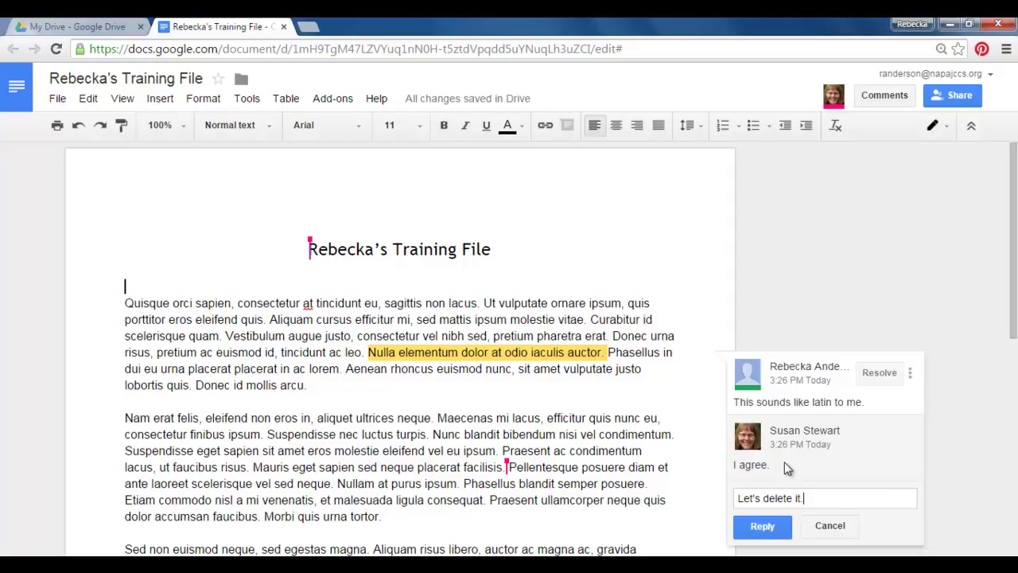
pyautogui.click(759, 525)
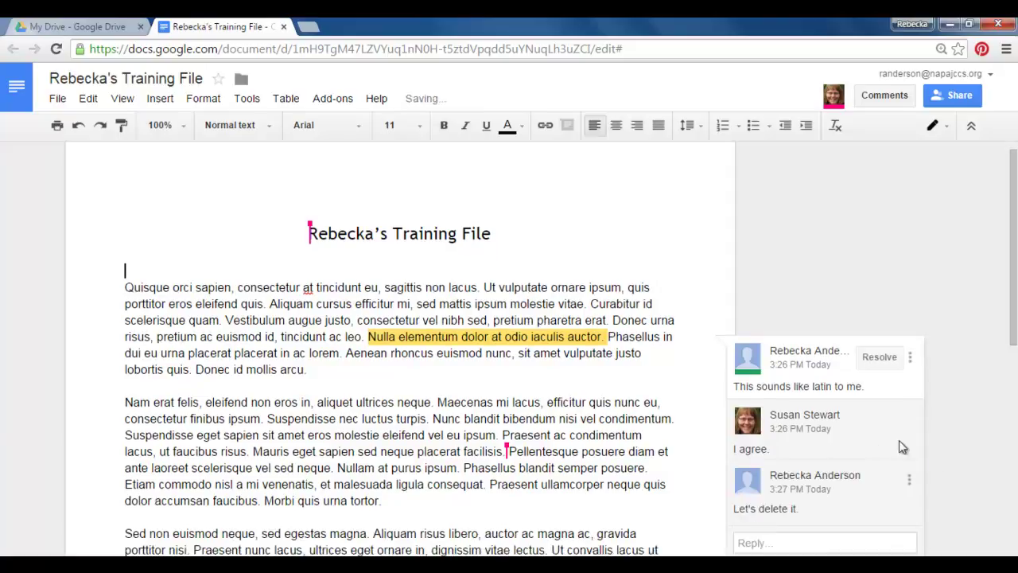
pyautogui.click(981, 480)
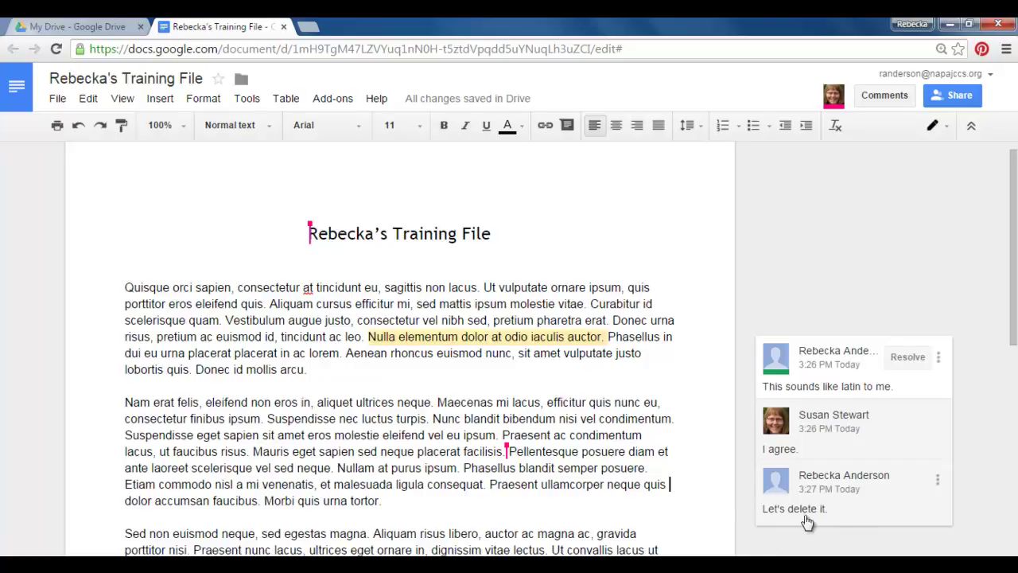
# - Edit the "Let's delete it." reply so that it reads "I will delete it." and save it
pyautogui.click(871, 505)
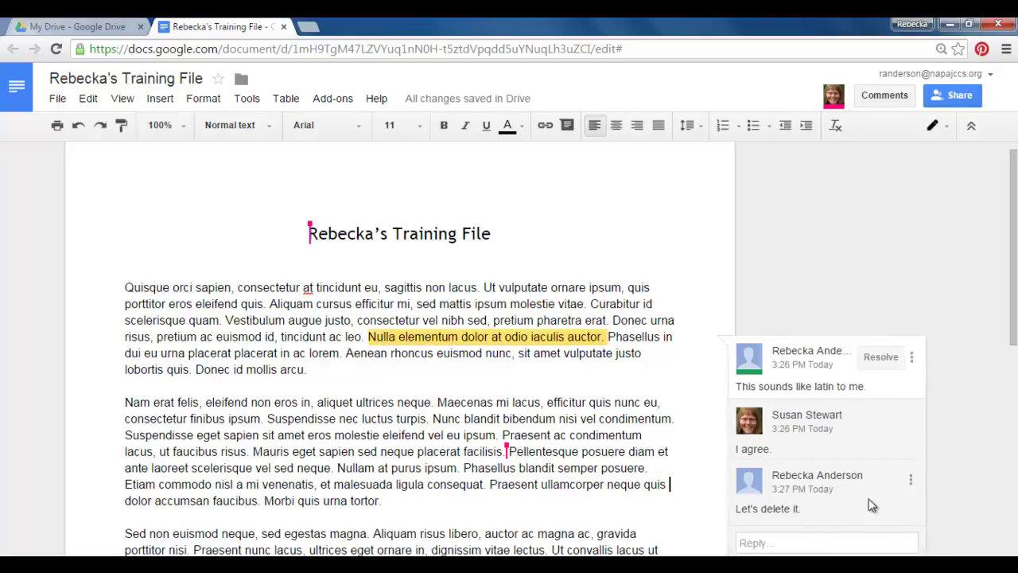
pyautogui.click(910, 483)
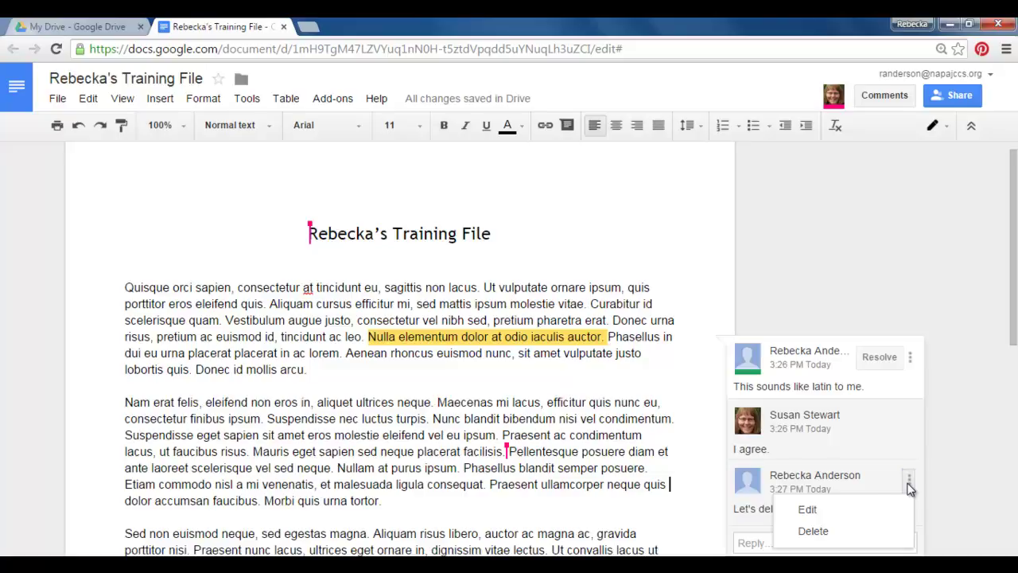
pyautogui.click(807, 509)
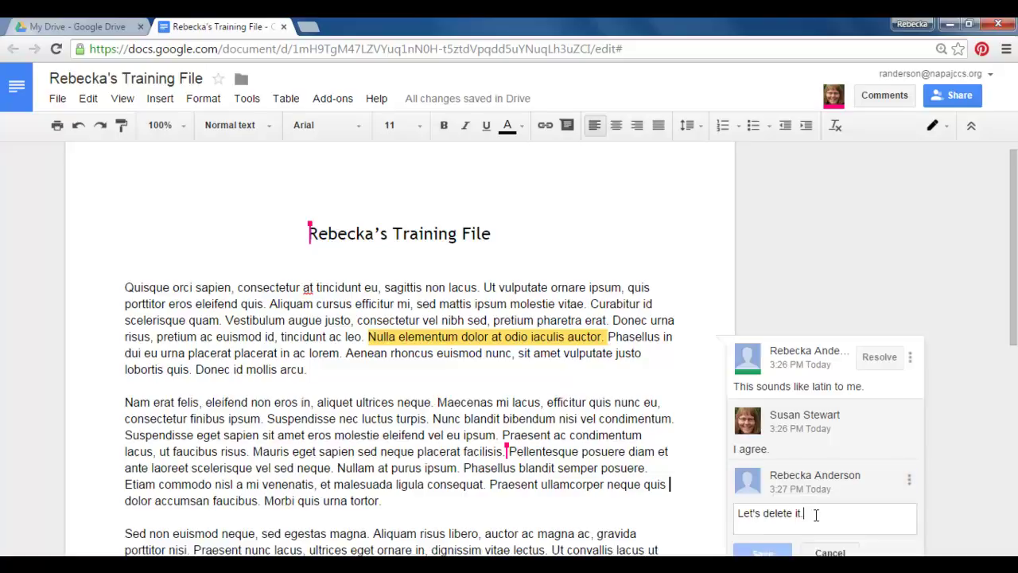
pyautogui.moveTo(816, 515); pyautogui.dragTo(693, 517)
pyautogui.write('I wil')
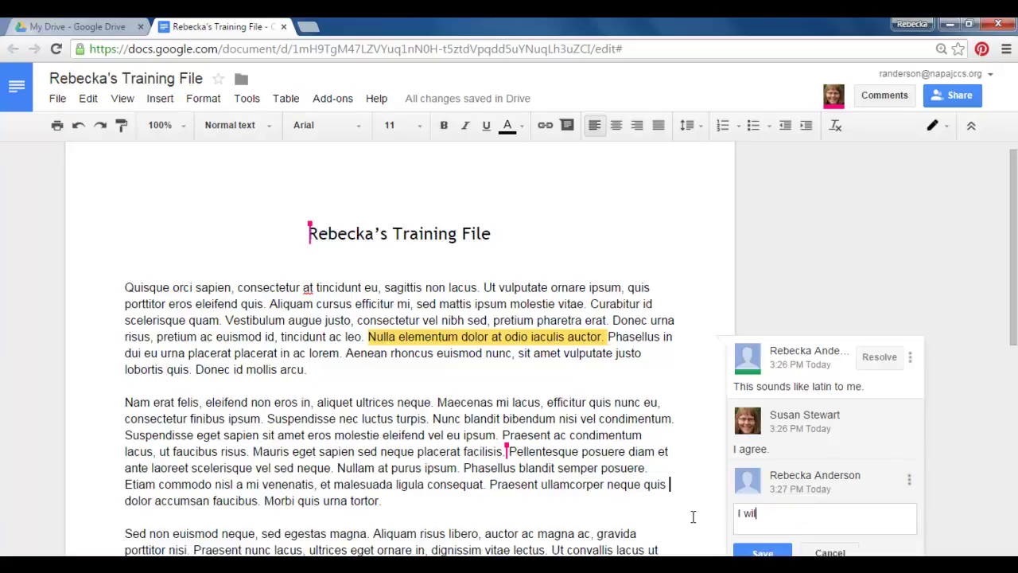
pyautogui.write('l delete it.')
pyautogui.click(773, 550)
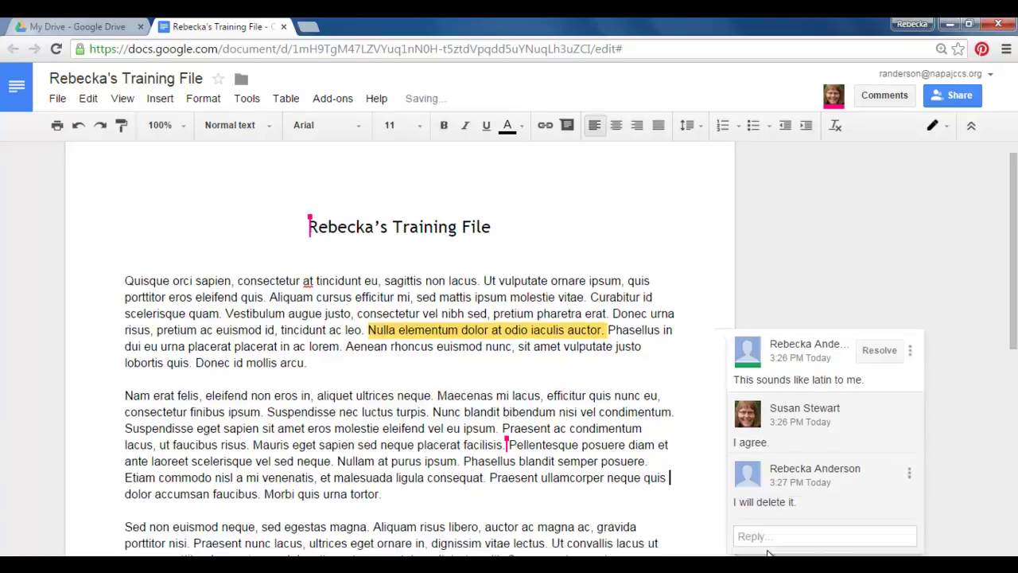
pyautogui.click(985, 491)
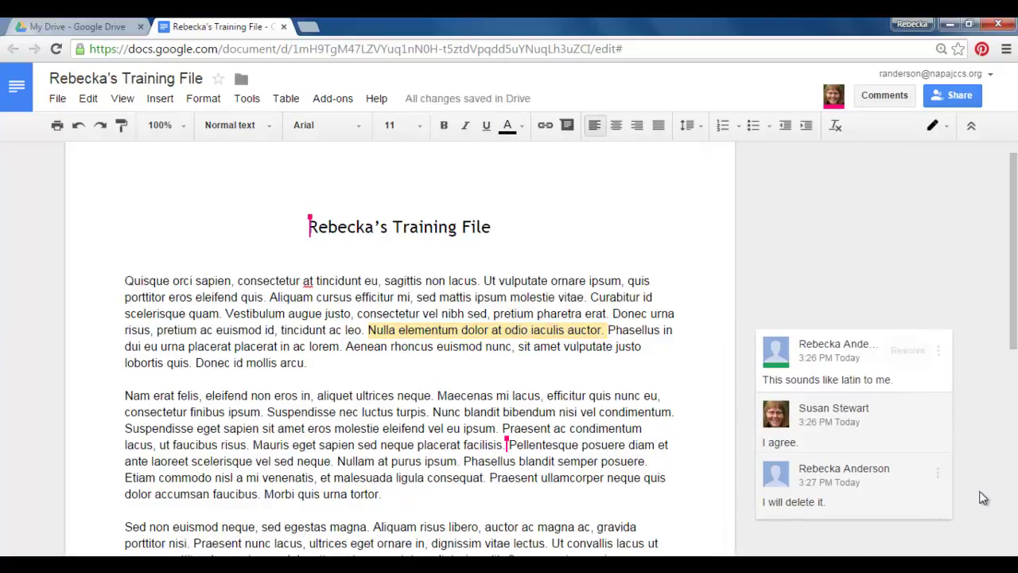
pyautogui.click(891, 423)
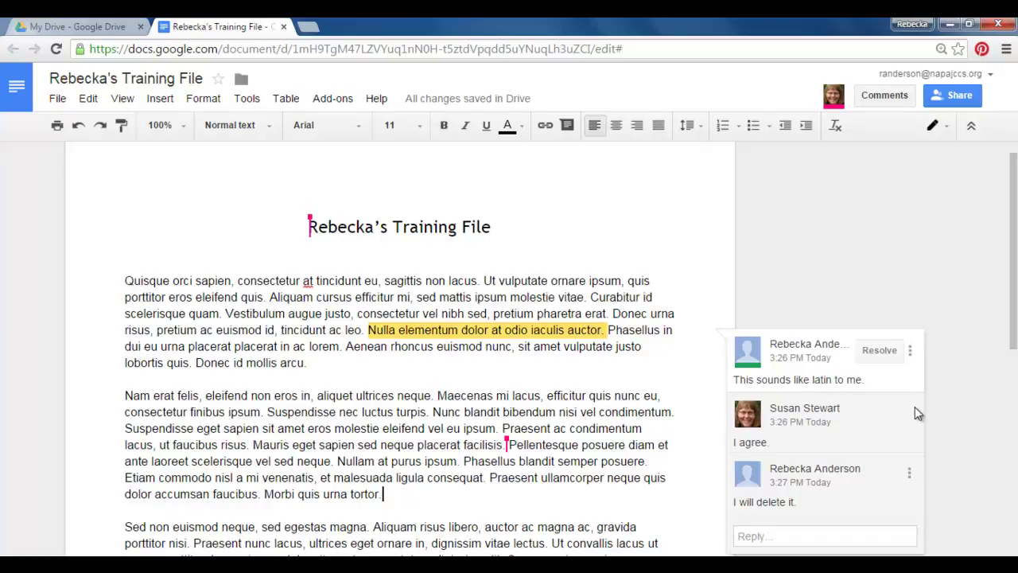
pyautogui.click(981, 448)
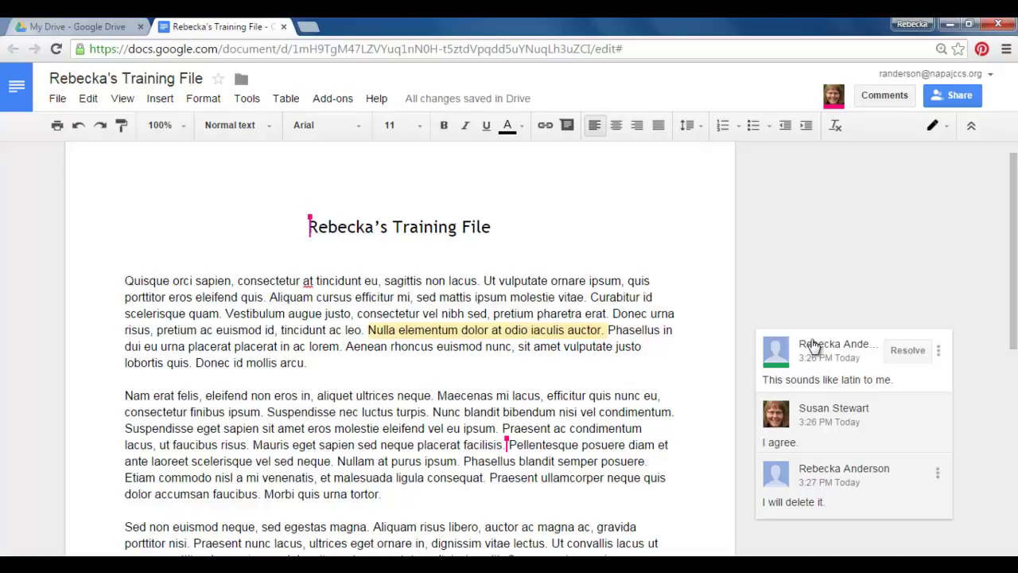
pyautogui.click(940, 351)
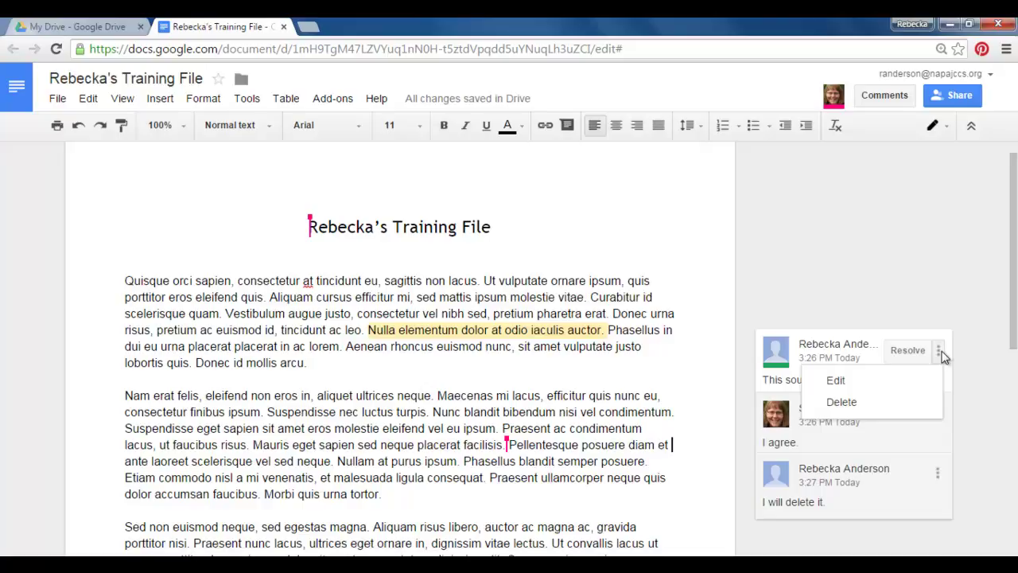
pyautogui.click(969, 311)
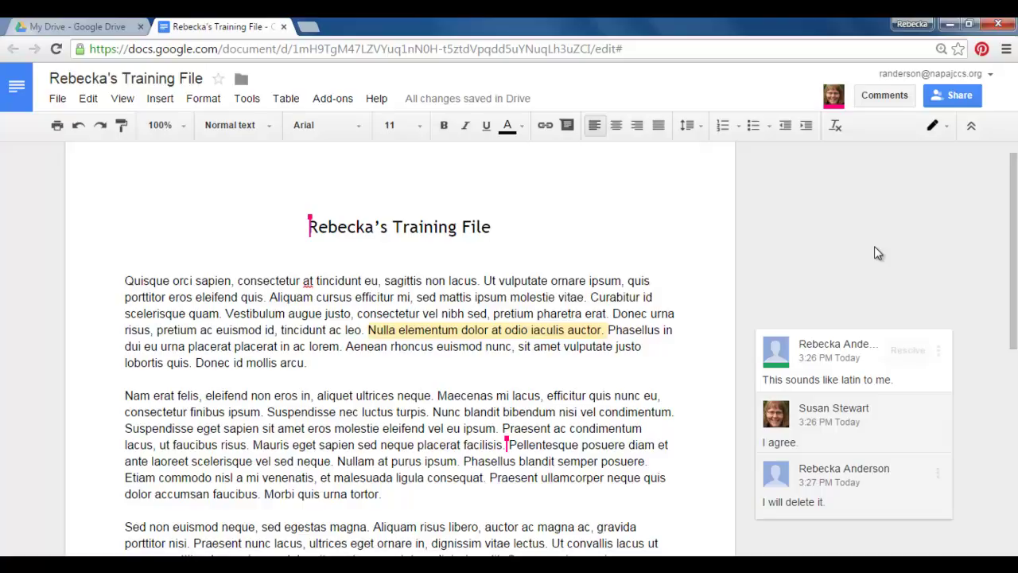
pyautogui.press('Up')
pyautogui.press('Up')
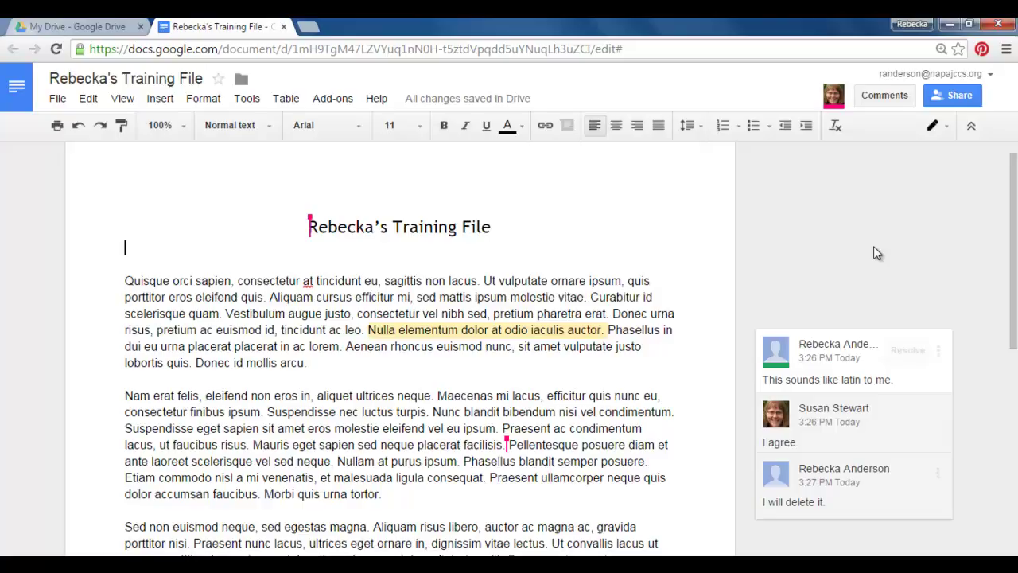
# - Resolve the discussion on "Nulla elementum dolor at odio iaculis auctor." and re-open it from the document's comment history
pyautogui.click(829, 359)
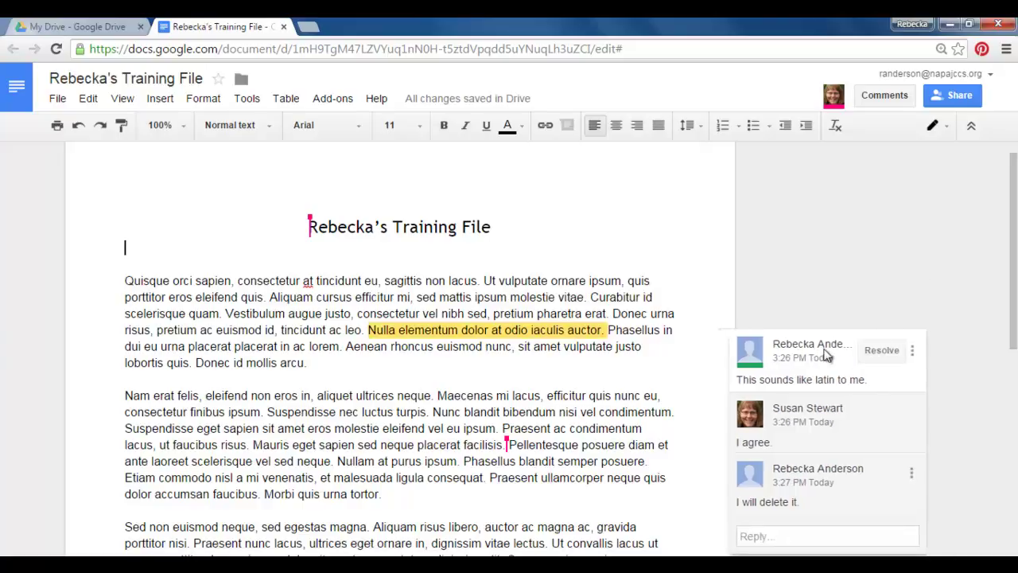
pyautogui.click(911, 352)
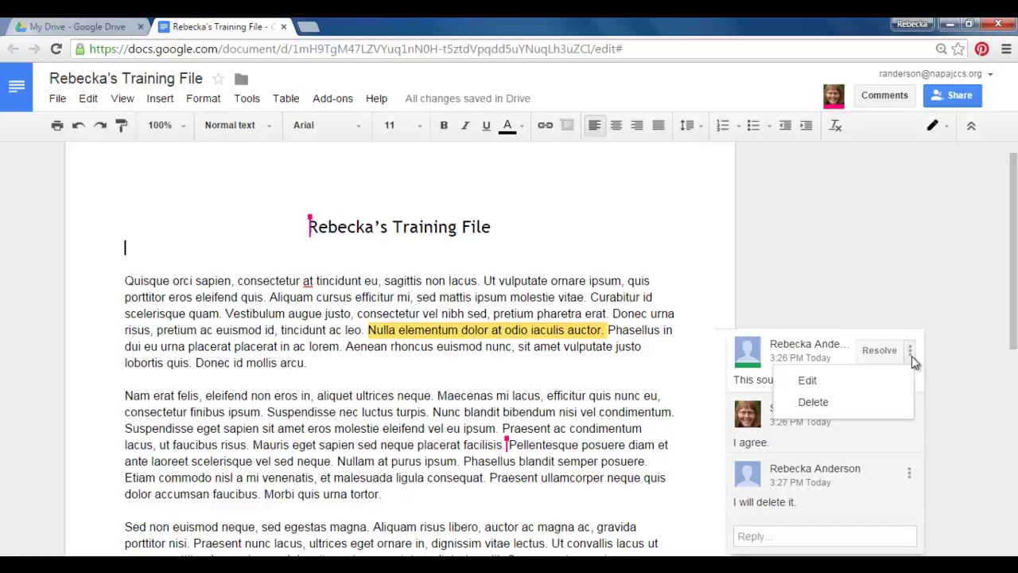
pyautogui.click(911, 356)
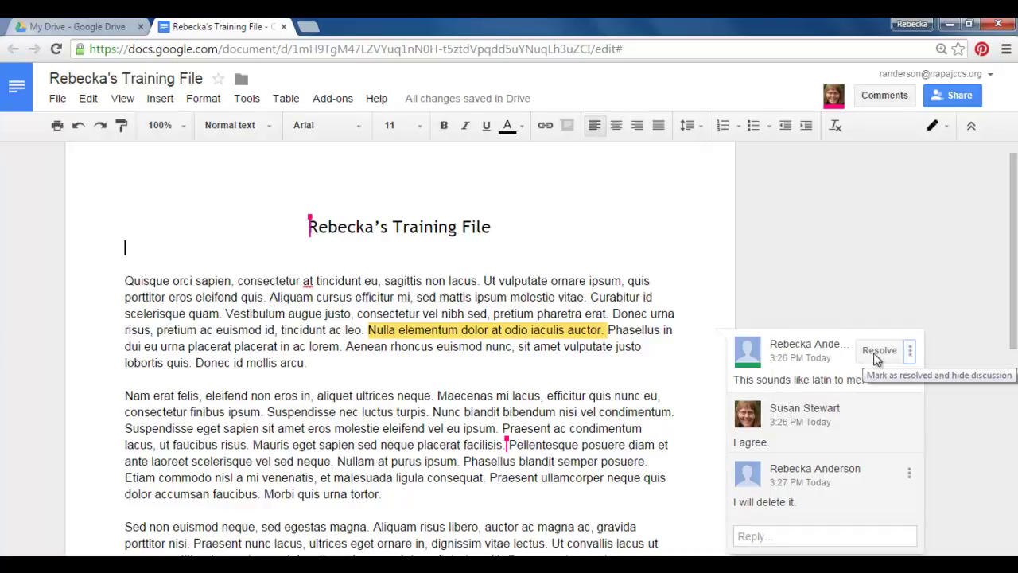
pyautogui.click(879, 351)
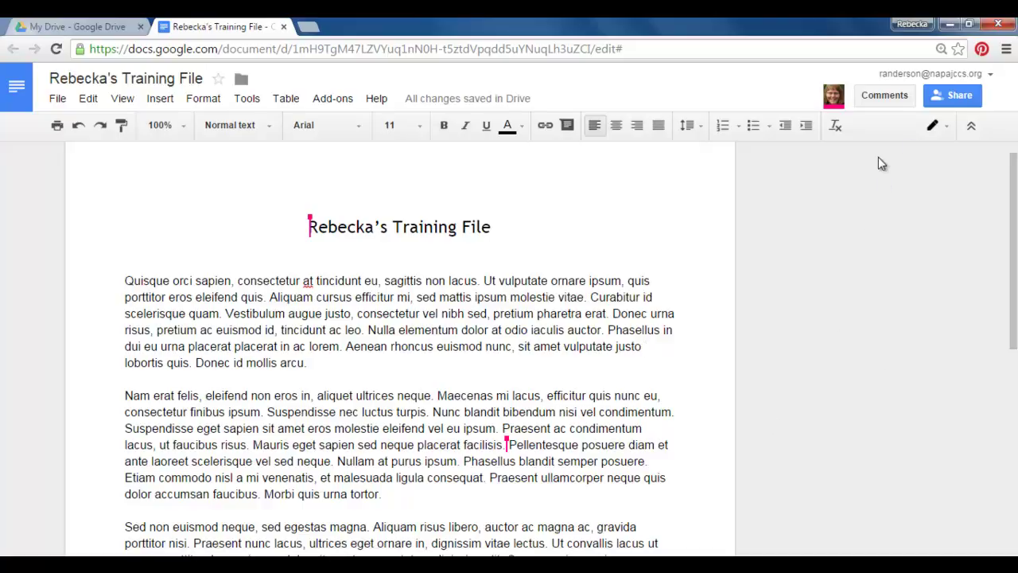
pyautogui.click(884, 99)
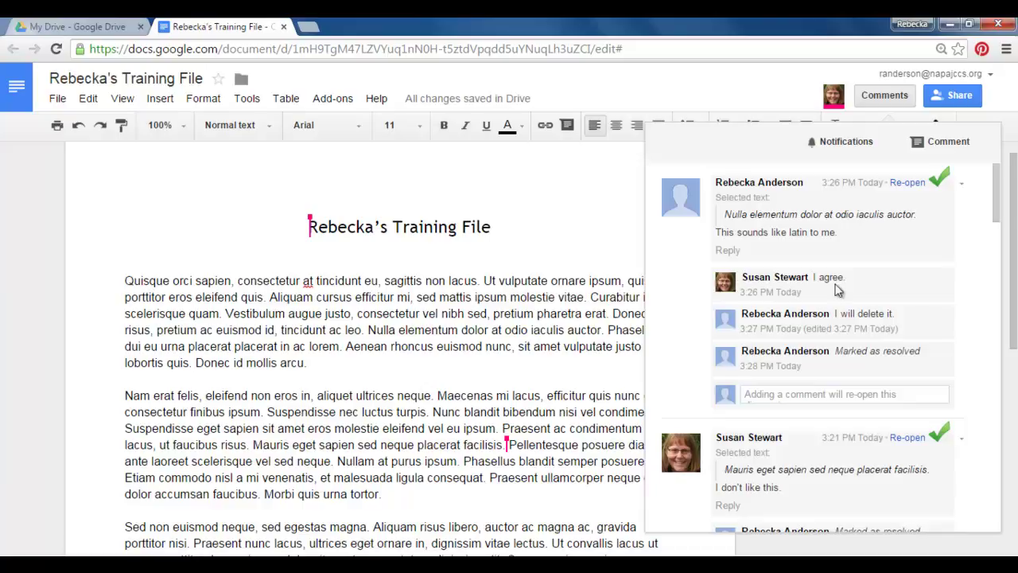
pyautogui.click(907, 182)
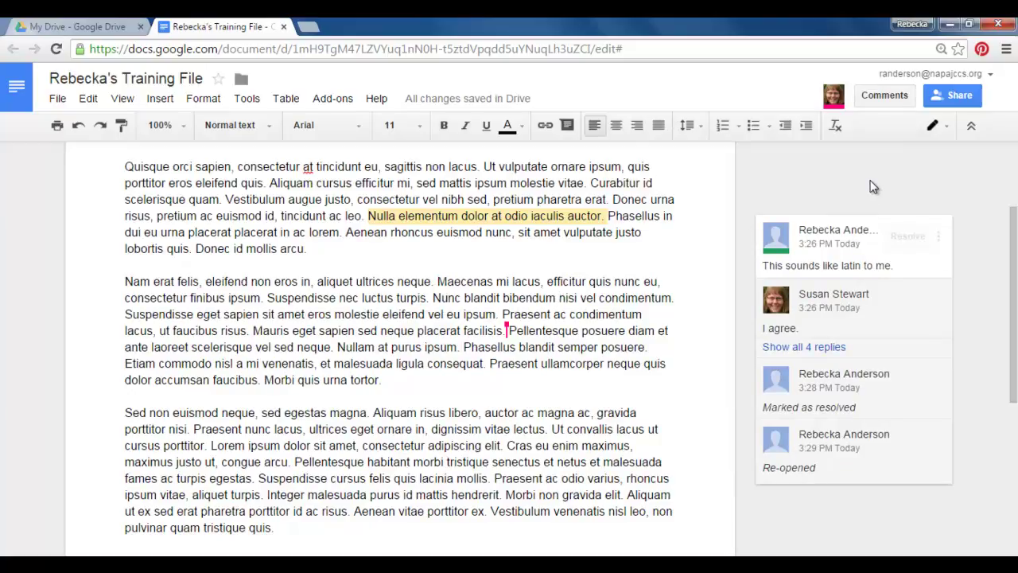
# - Post the reply "great, let's keep it." to the "I like this" comment in the first paragraph
pyautogui.hotkey('ctrl', 'Home')
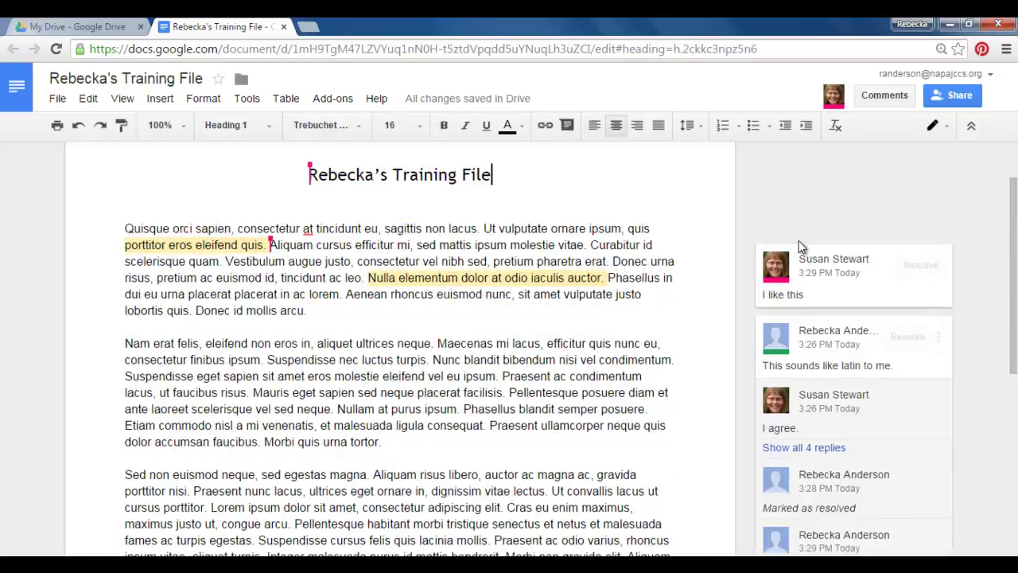
pyautogui.click(842, 297)
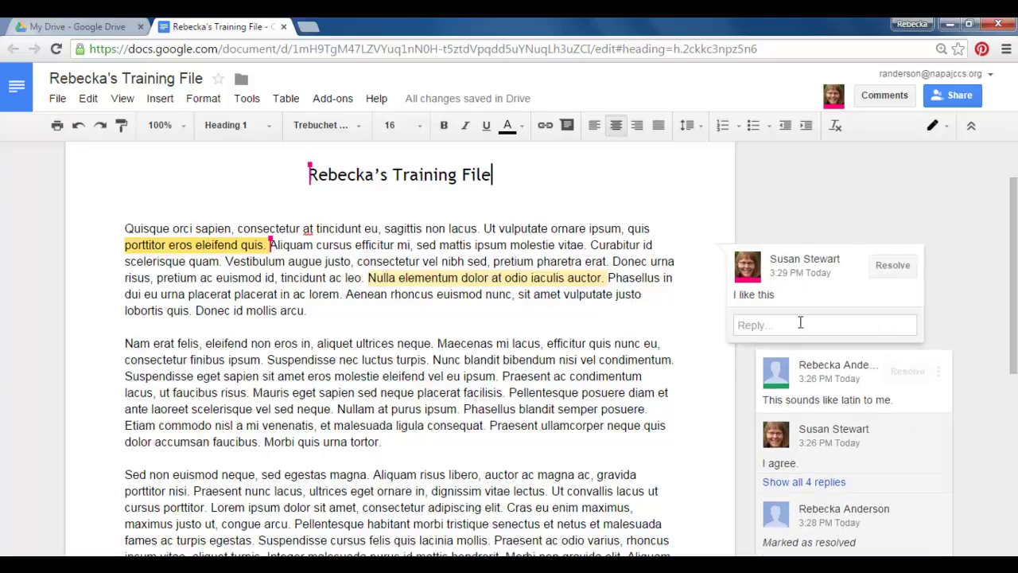
pyautogui.write('great')
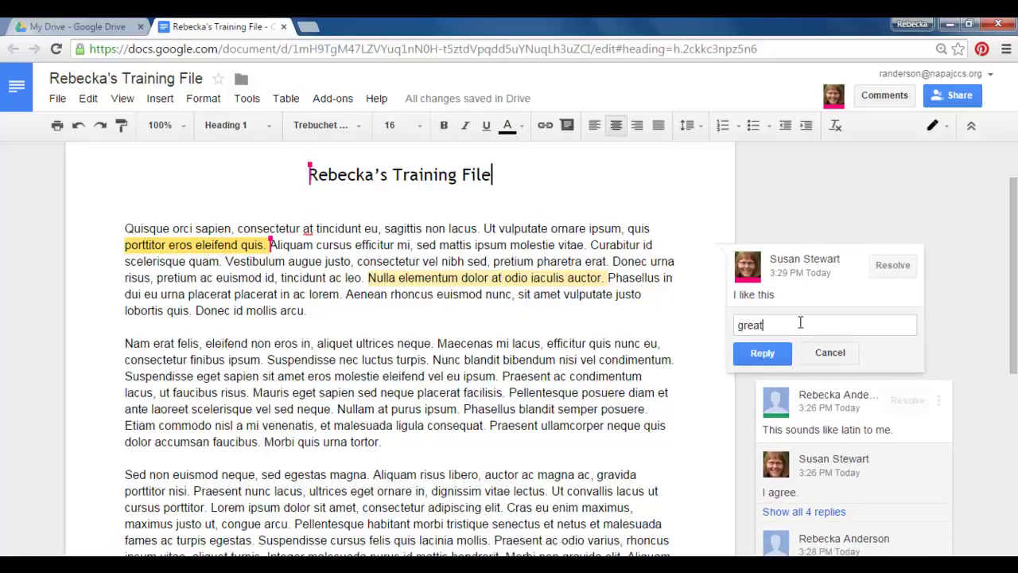
pyautogui.write(", let's keep it.")
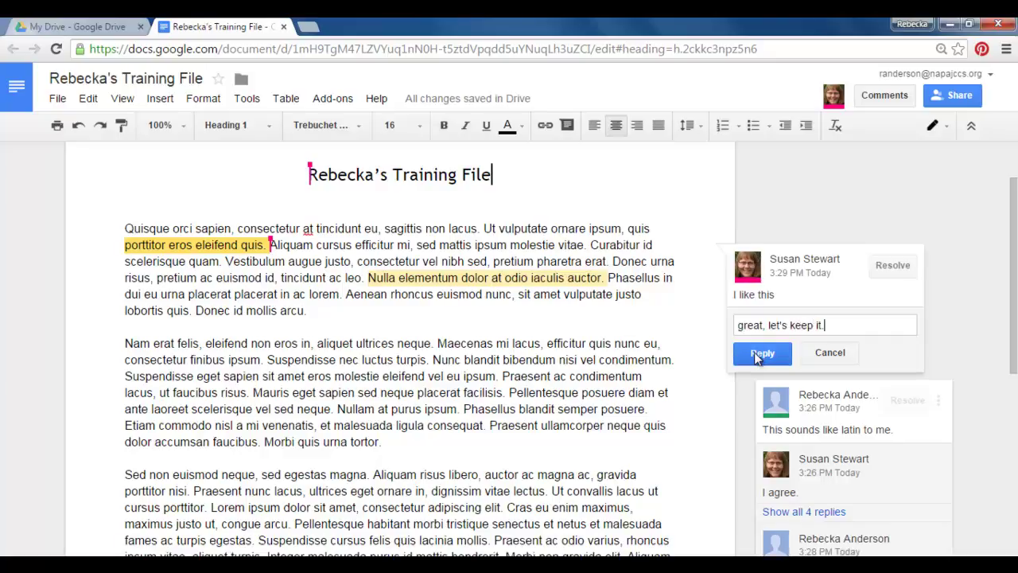
pyautogui.click(761, 354)
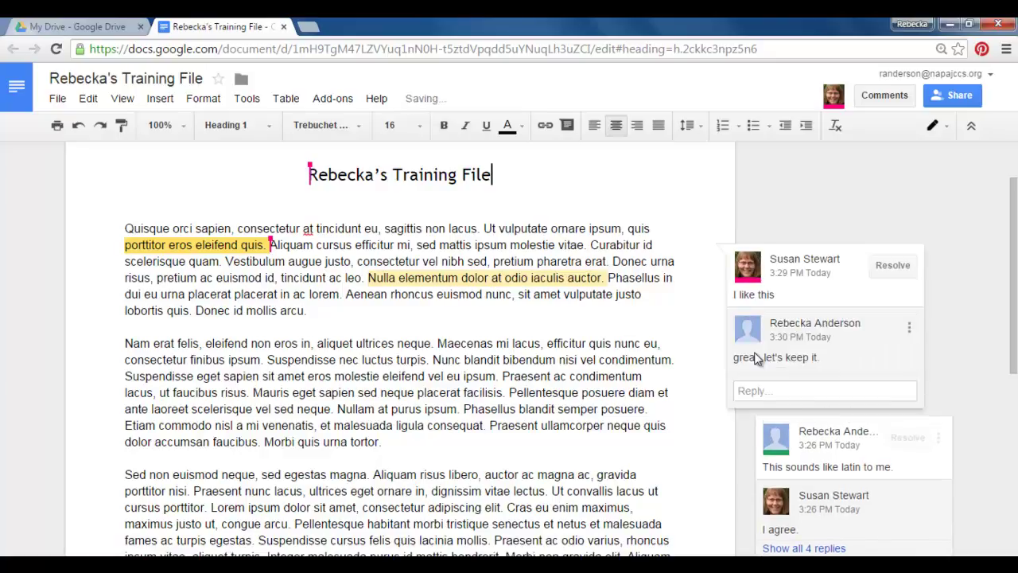
pyautogui.click(888, 202)
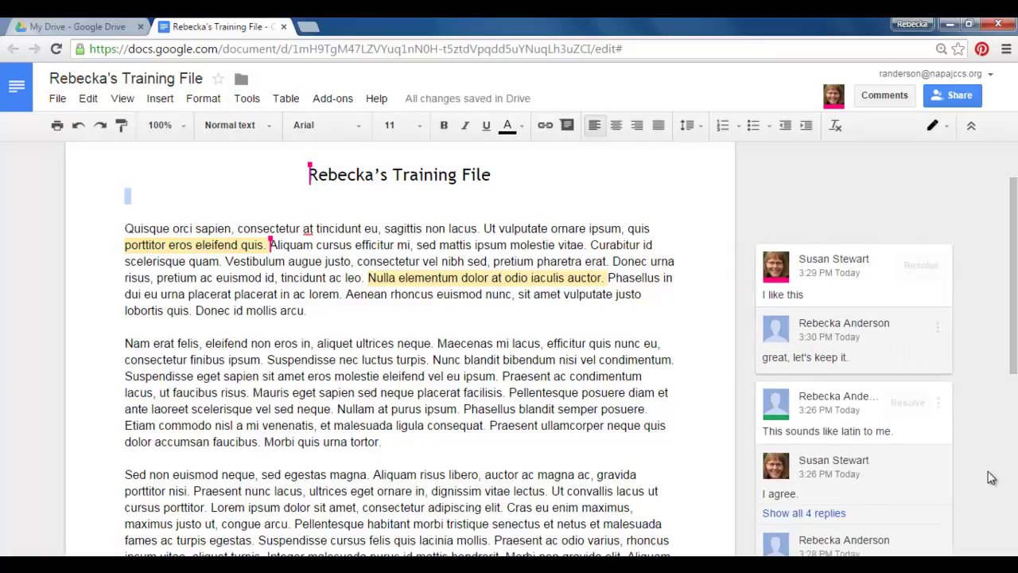
# - Look through the document from the title to the end of the text, reviewing the comment discussions beside it
pyautogui.scroll(-2, 994, 470)
pyautogui.scroll(2, 979, 506)
pyautogui.scroll(-1, 738, 519)
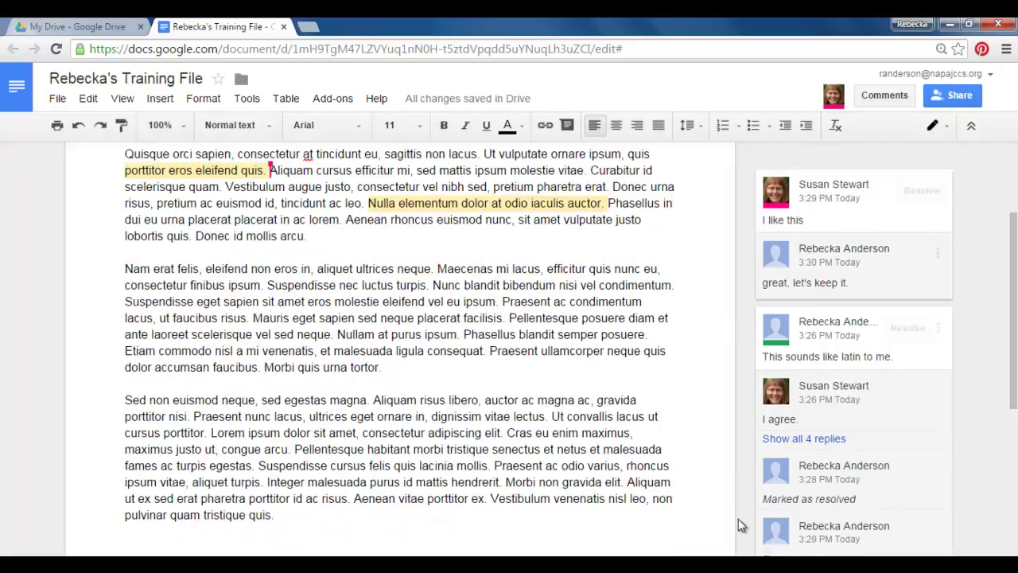
pyautogui.scroll(1, 987, 261)
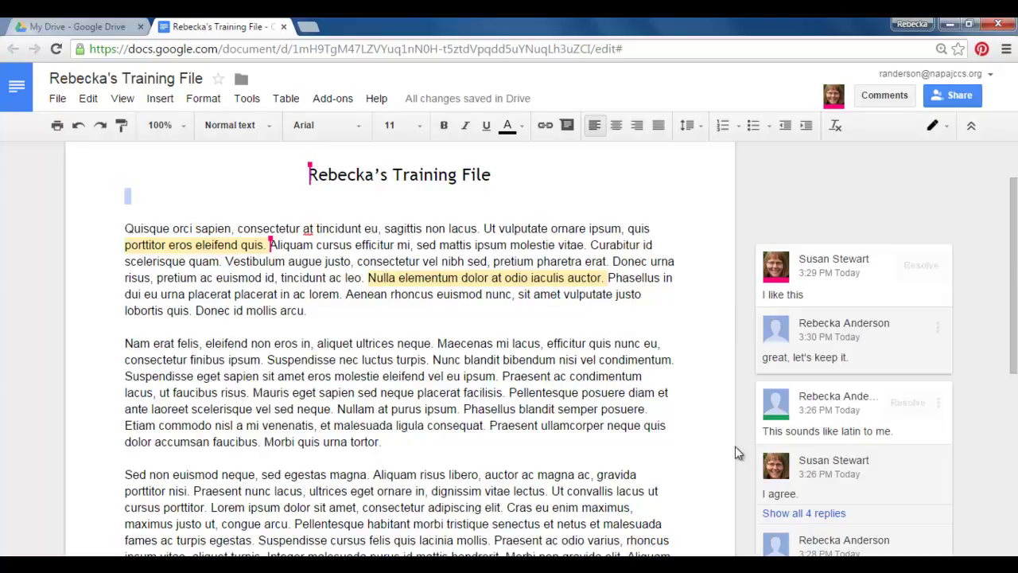
pyautogui.scroll(-1, 493, 413)
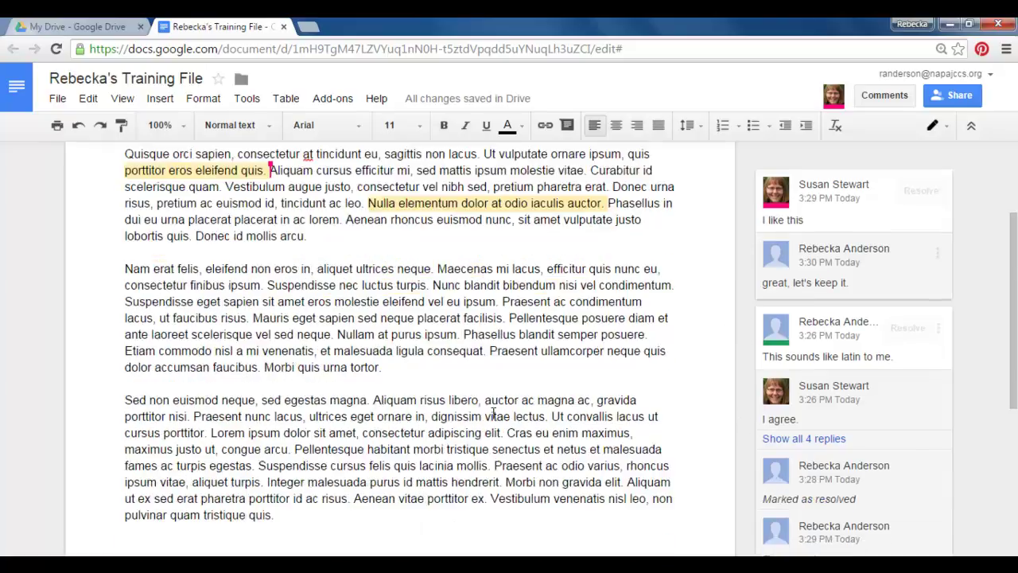
pyautogui.scroll(-1, 326, 370)
pyautogui.scroll(1, 277, 349)
pyautogui.scroll(-4, 649, 494)
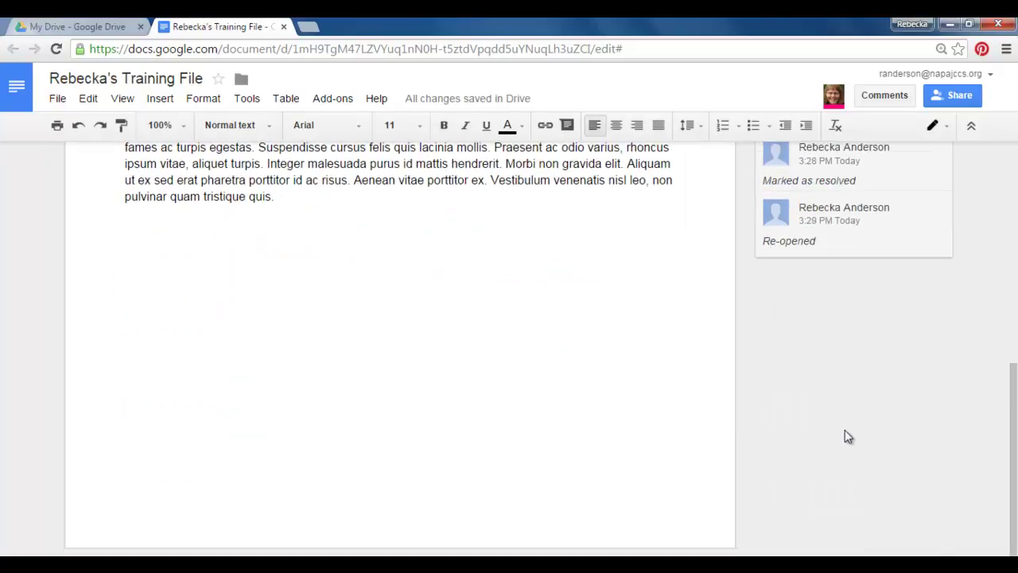
pyautogui.scroll(2, 823, 461)
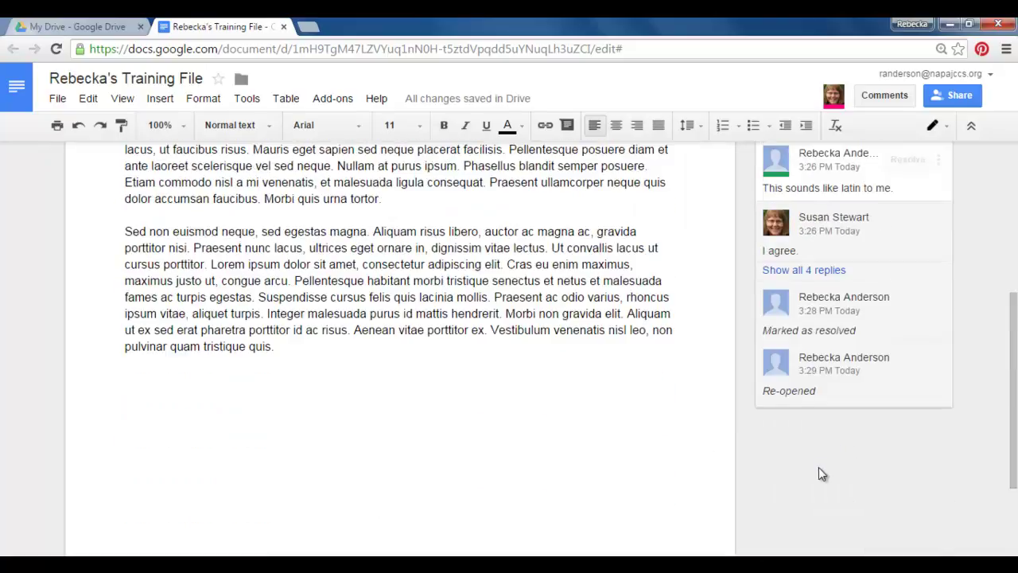
pyautogui.scroll(4, 637, 482)
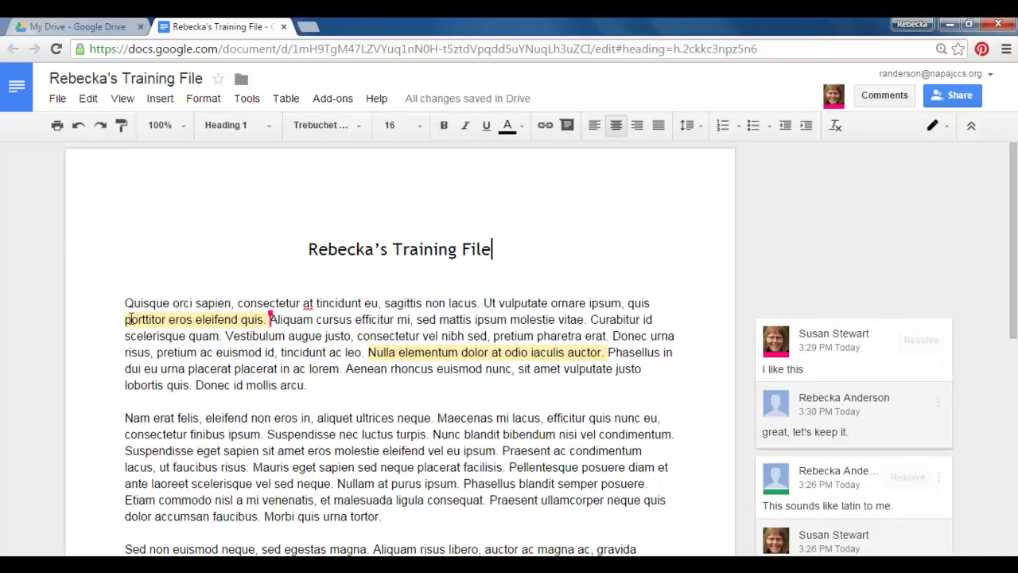
# - Match the highlighted passages "porttitor eros eleifend quis." and "Nulla elementum dolor at odio iaculis auctor." to their comment discussions
pyautogui.click(131, 319)
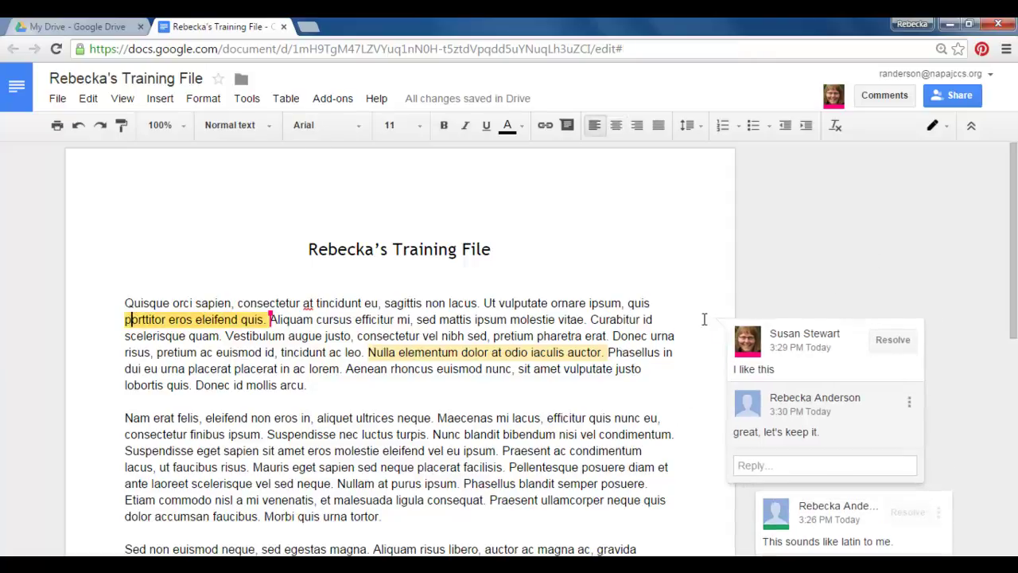
pyautogui.click(379, 351)
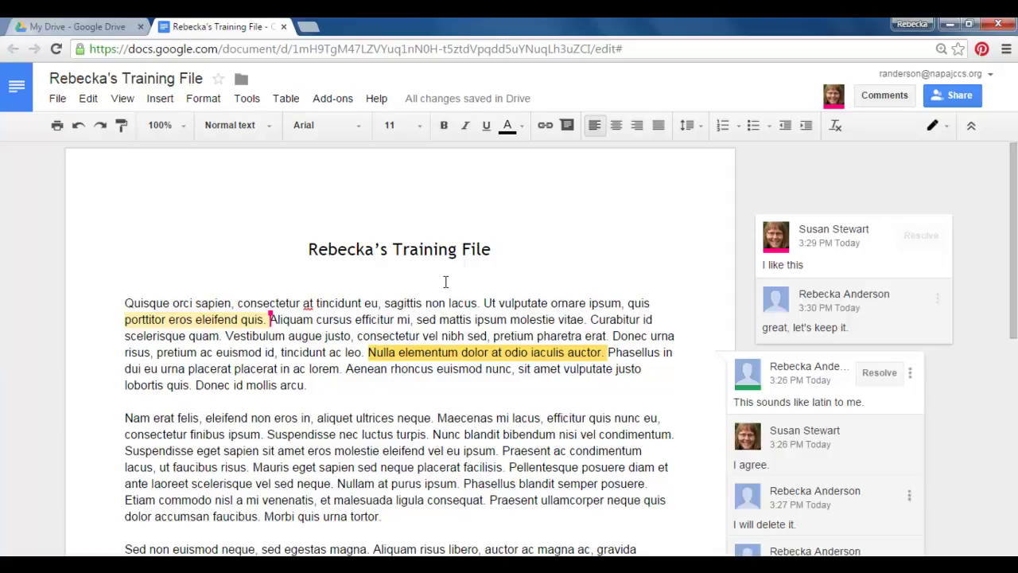
pyautogui.click(554, 467)
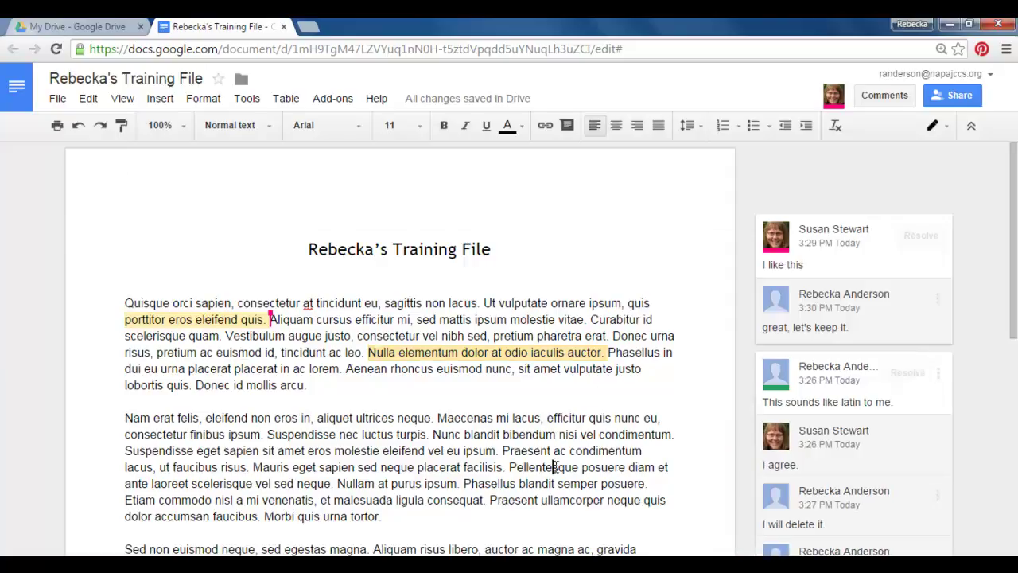
pyautogui.scroll(-1, 554, 467)
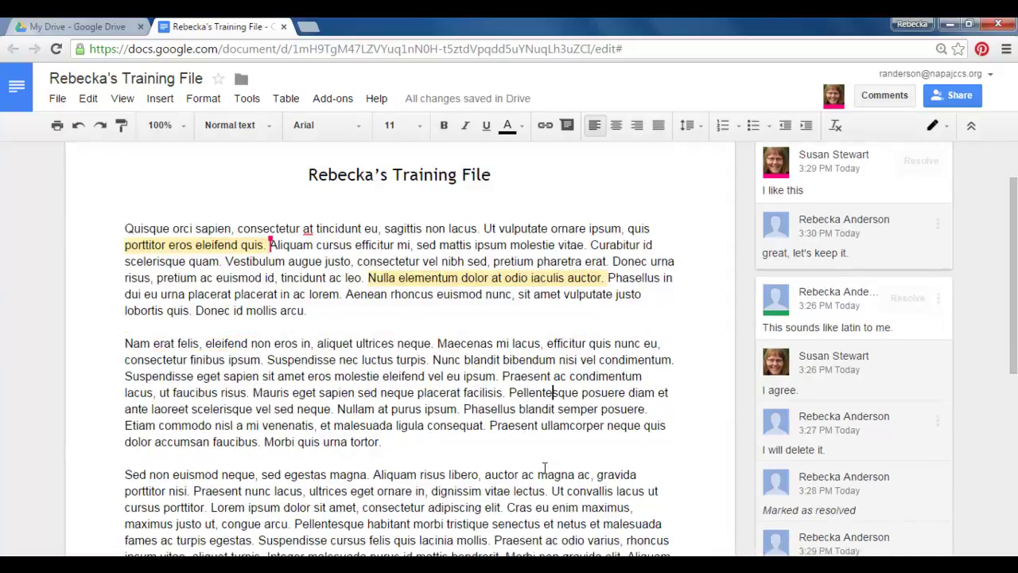
pyautogui.scroll(1, 541, 444)
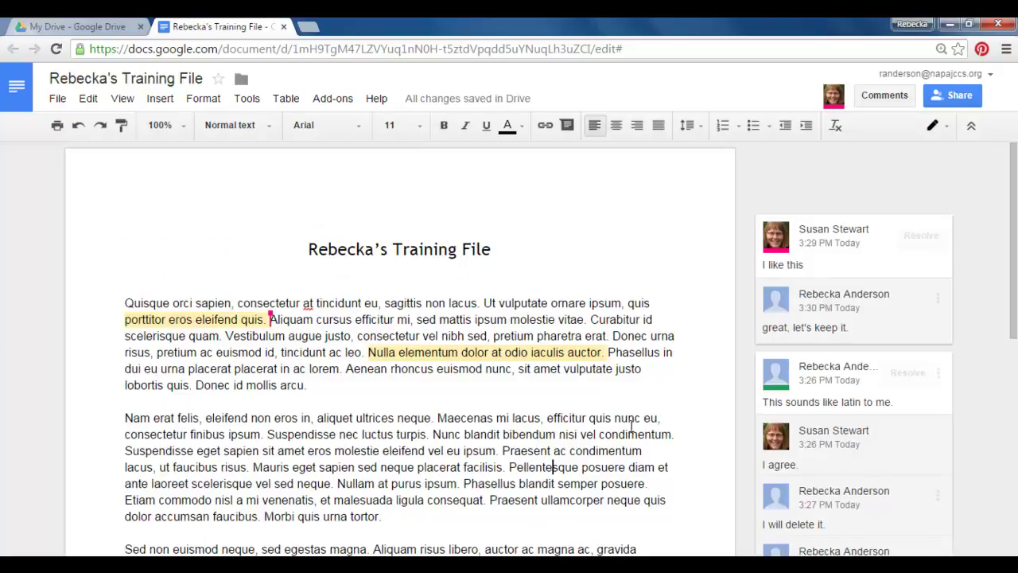
pyautogui.click(818, 380)
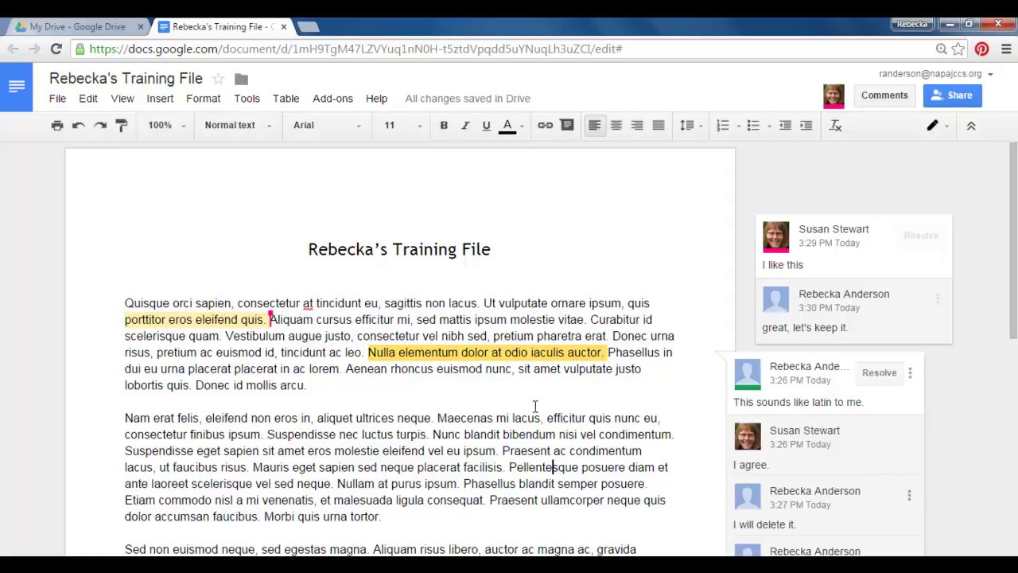
pyautogui.click(662, 249)
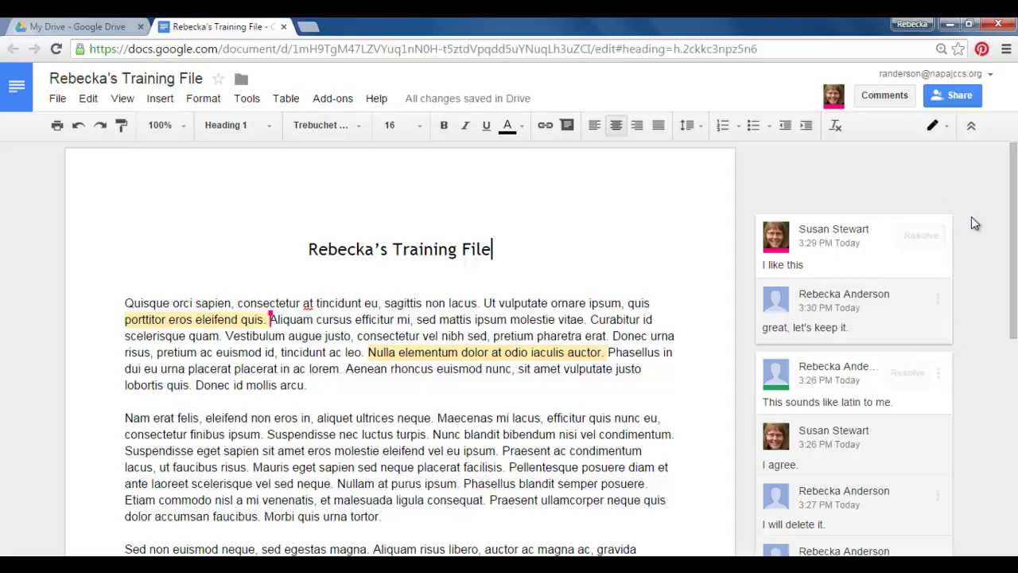
# - Resolve both open discussions: "I like this" and "This sounds like latin to me."
pyautogui.click(919, 235)
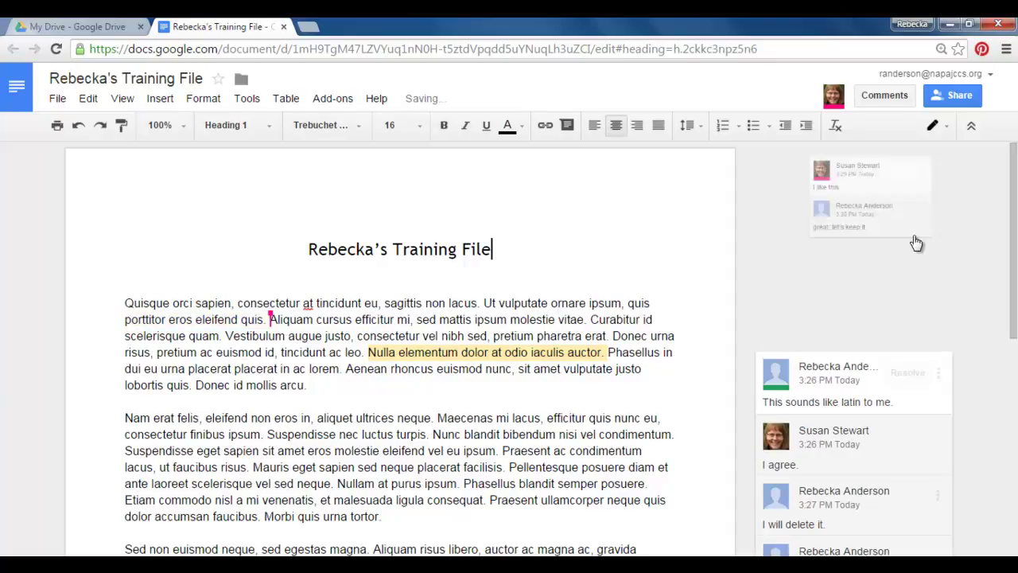
pyautogui.click(909, 376)
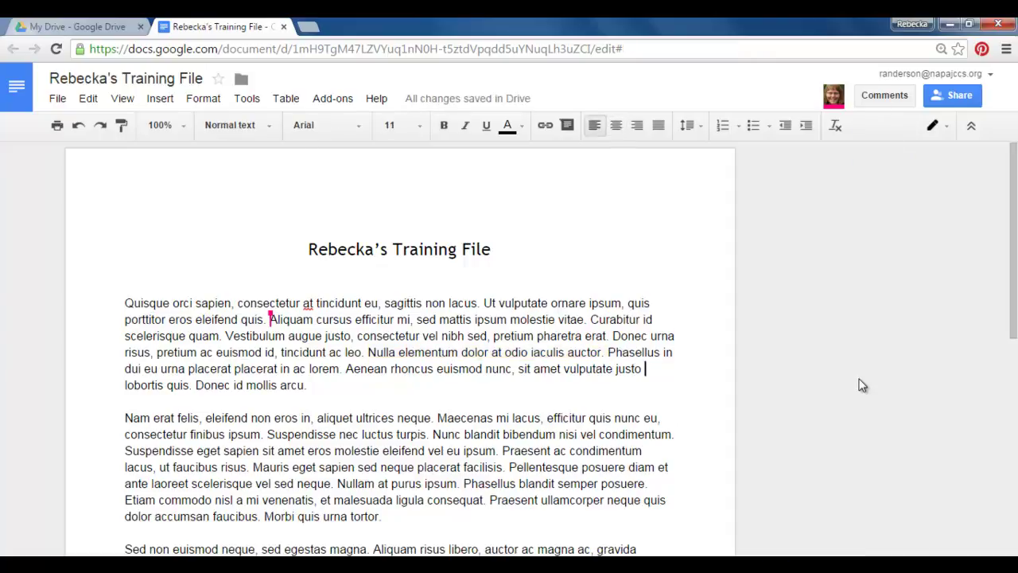
# - Examine the notification options in the document's comment history and close it without choosing a different option
pyautogui.click(885, 97)
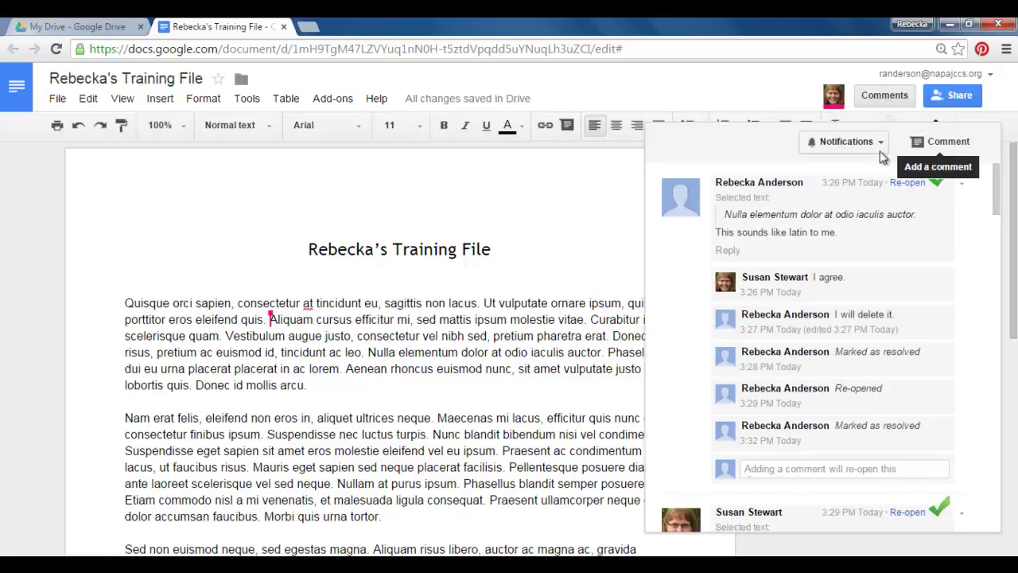
pyautogui.click(846, 143)
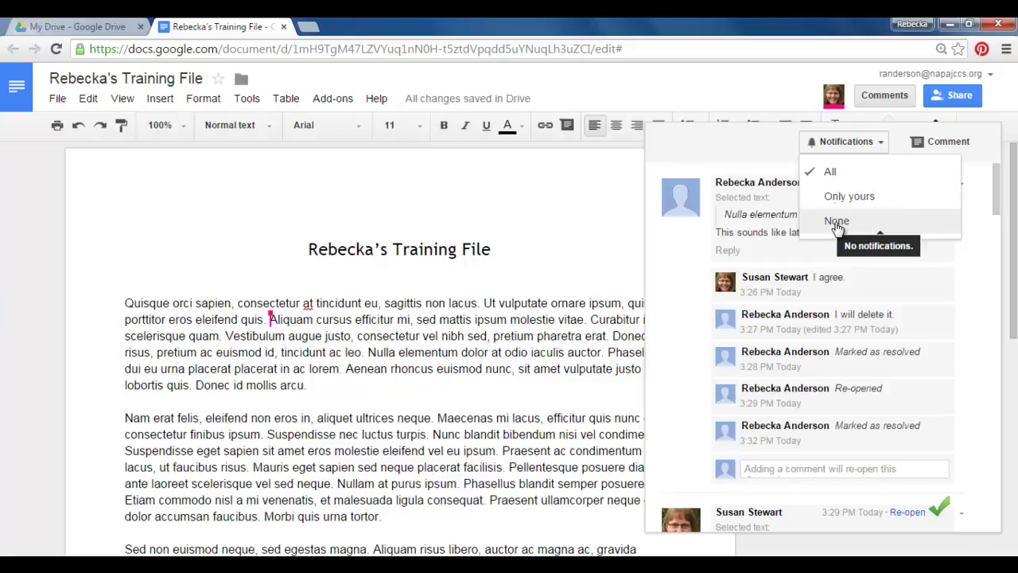
pyautogui.click(582, 222)
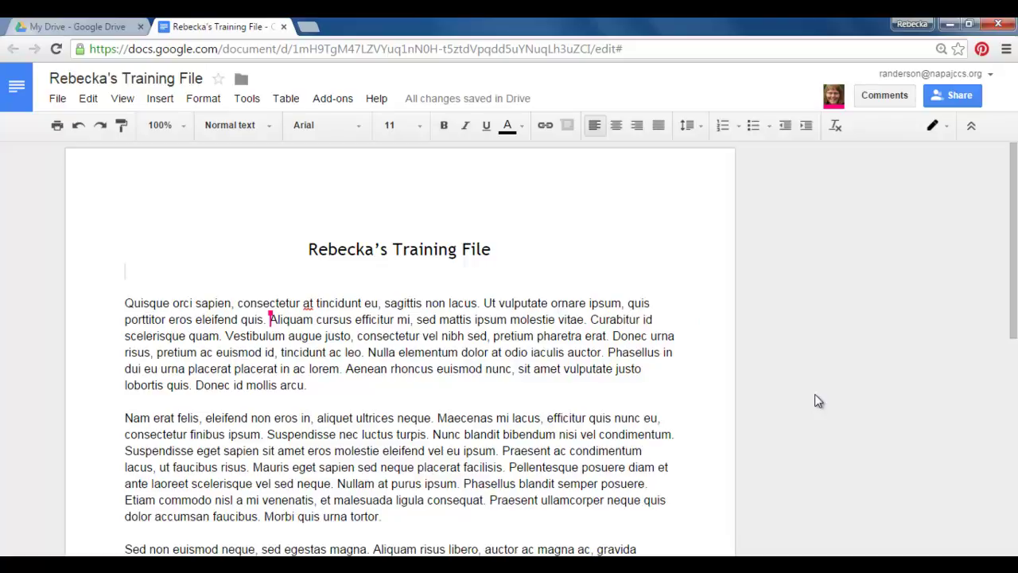